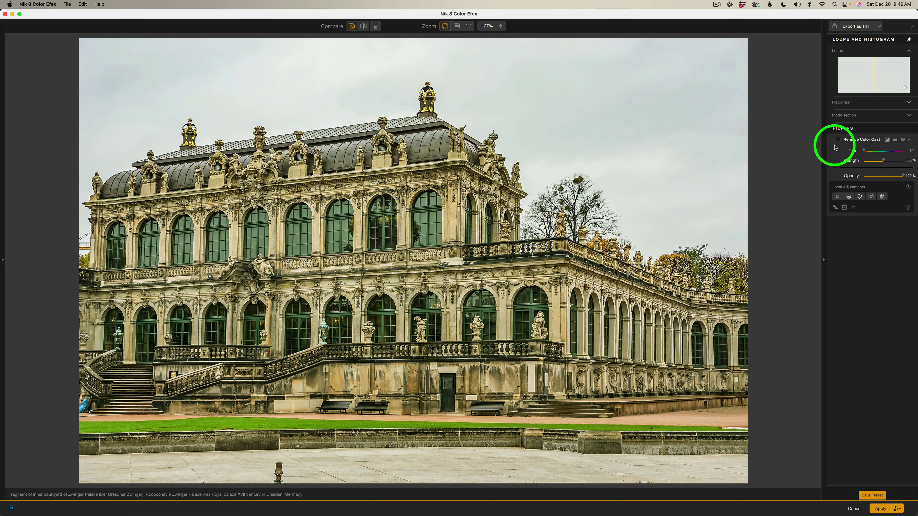
# - Enable Remove Color Cast, shift its Color toward the green tint, and settle Strength at 54%
pyautogui.click(838, 140)
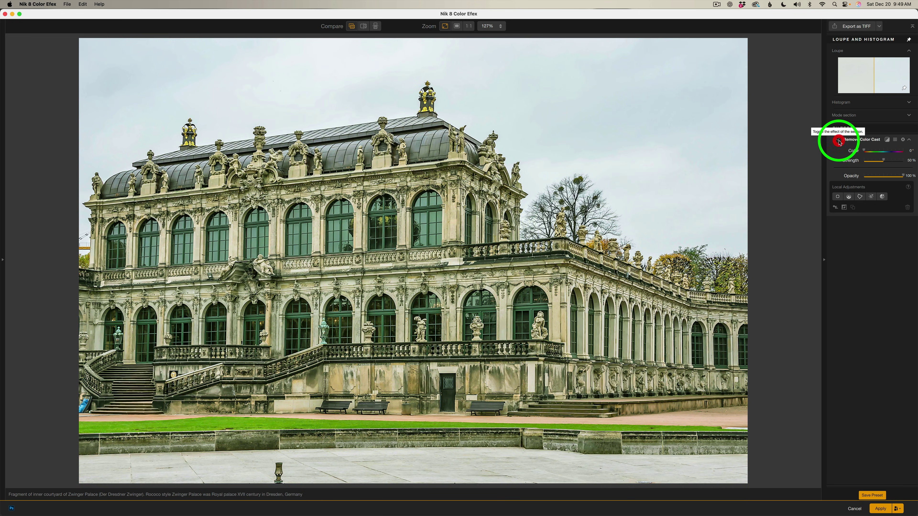
pyautogui.click(865, 151)
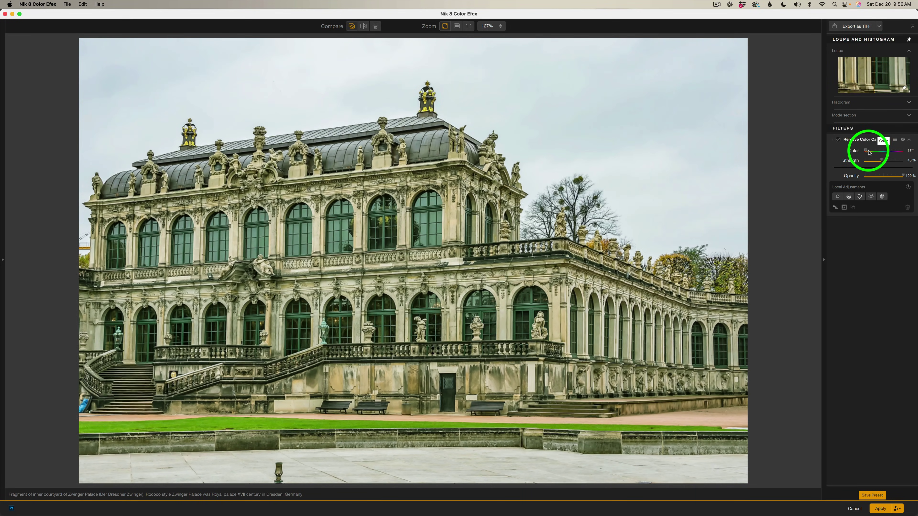
pyautogui.moveTo(869, 153); pyautogui.dragTo(881, 152)
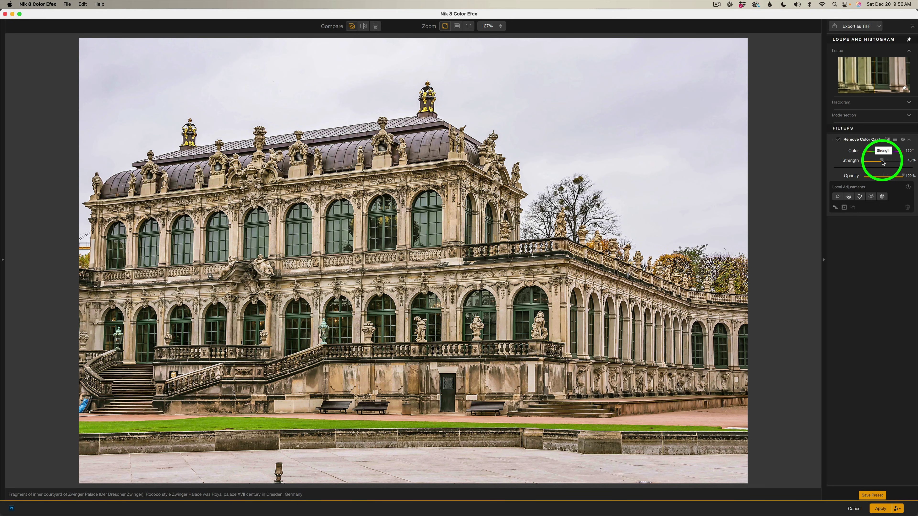
pyautogui.moveTo(883, 163); pyautogui.dragTo(906, 161)
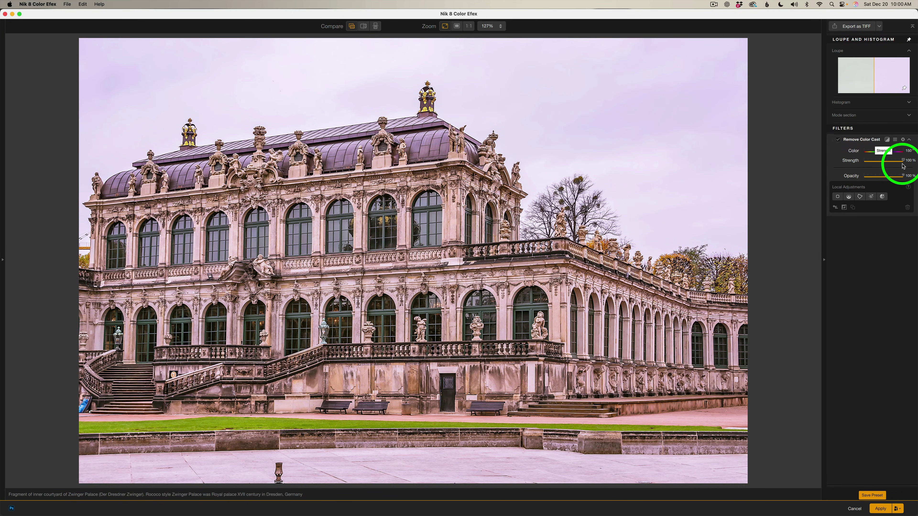
pyautogui.moveTo(902, 163); pyautogui.dragTo(886, 163)
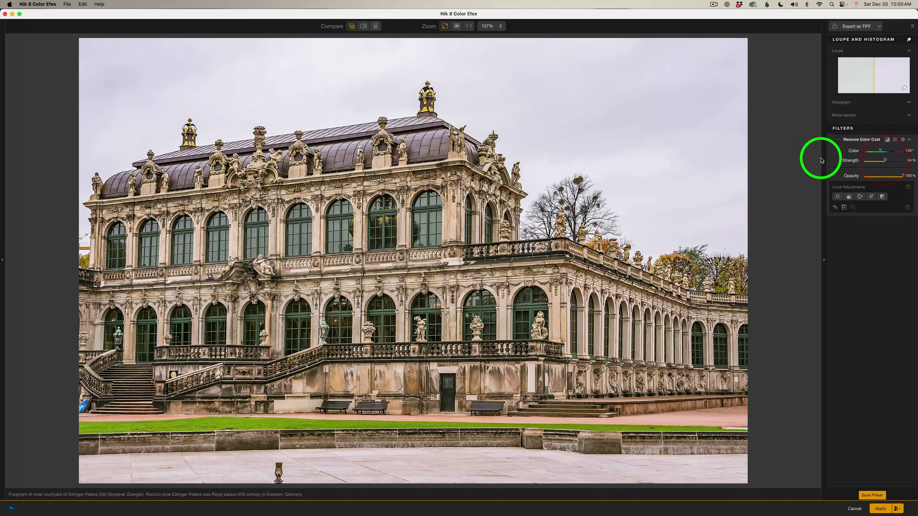
pyautogui.click(839, 140)
pyautogui.click(838, 140)
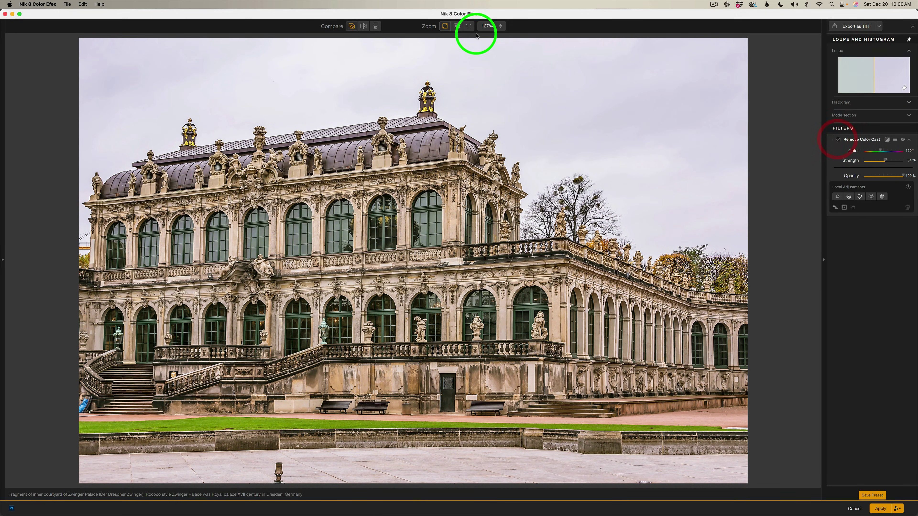
pyautogui.click(352, 27)
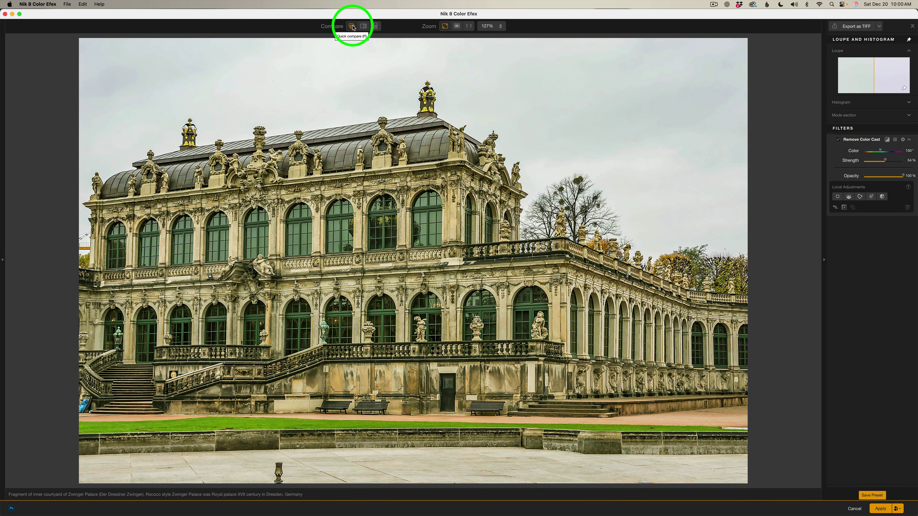
pyautogui.click(364, 26)
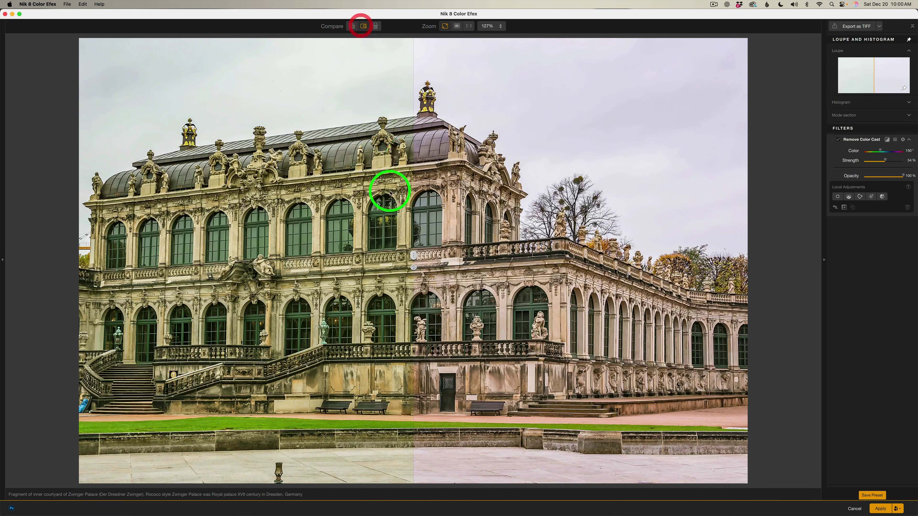
pyautogui.moveTo(414, 258); pyautogui.dragTo(183, 214)
pyautogui.click(375, 26)
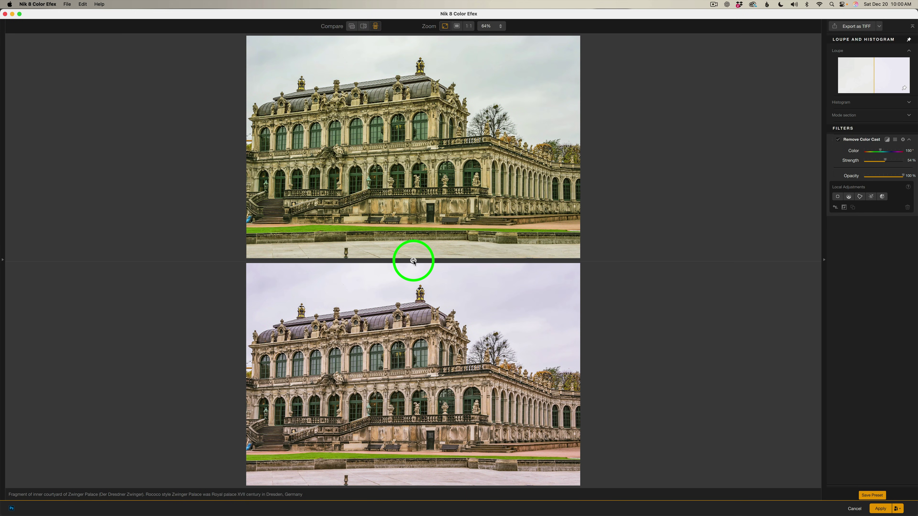
pyautogui.click(414, 260)
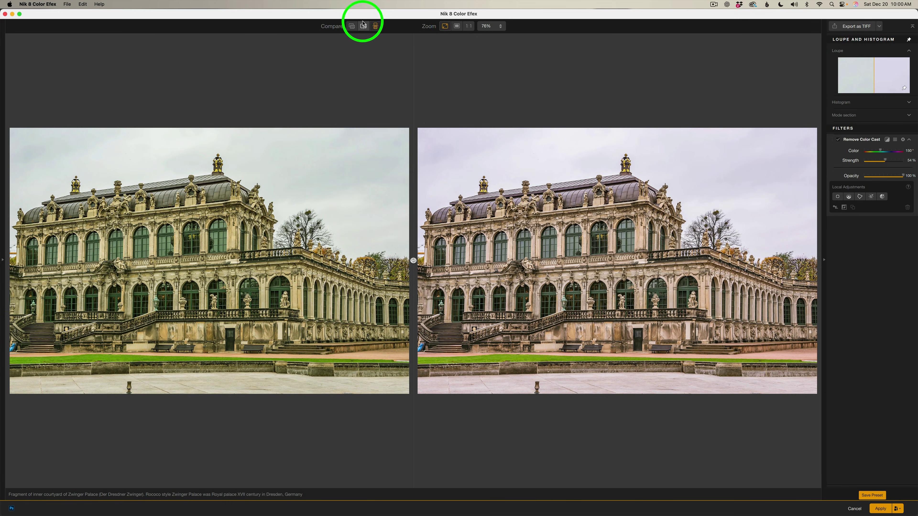
pyautogui.click(353, 27)
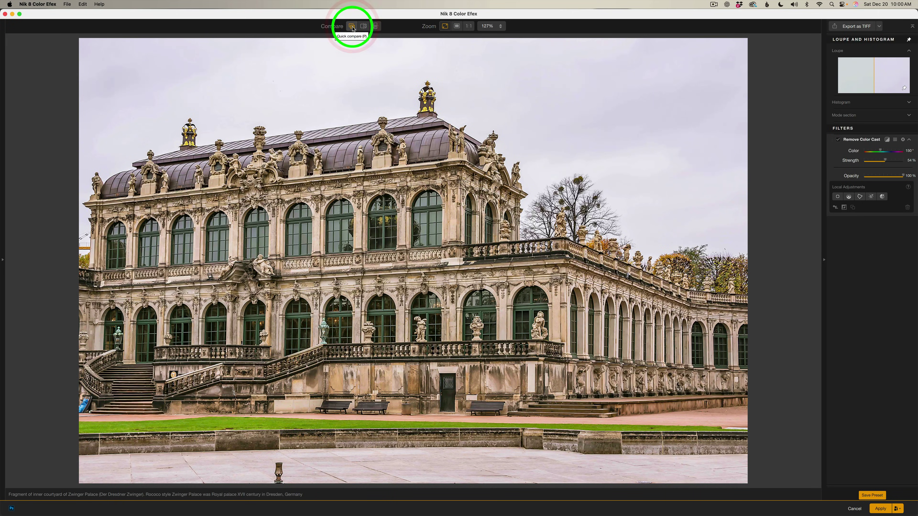
pyautogui.click(352, 28)
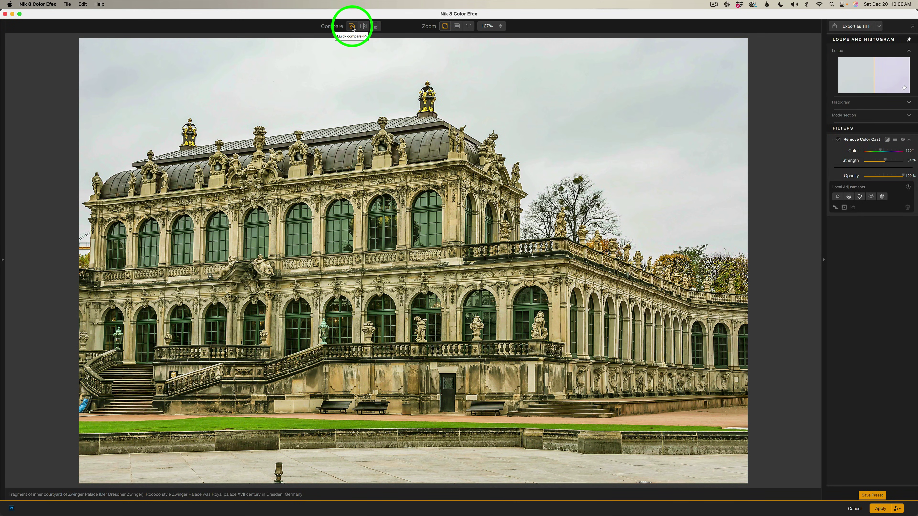
pyautogui.click(353, 27)
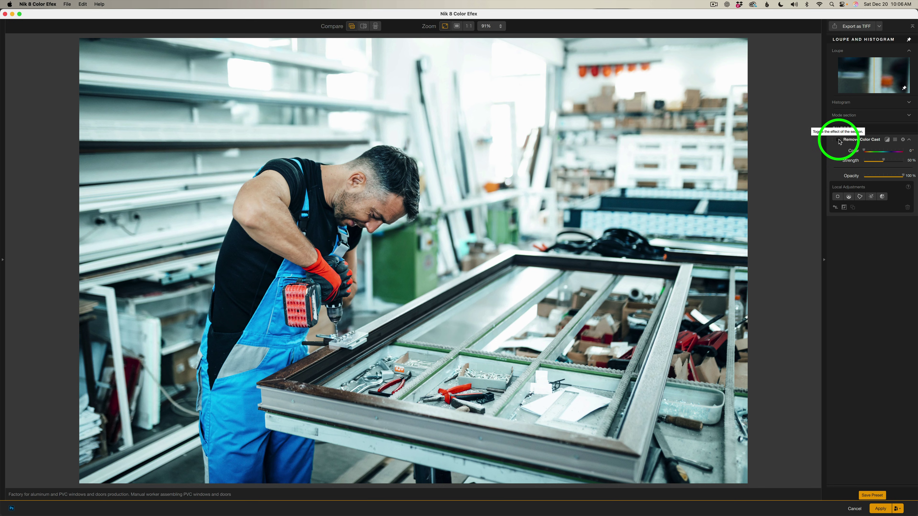
# - Enable Remove Color Cast on the factory photo with Color about 94°, checking against the original
pyautogui.click(839, 140)
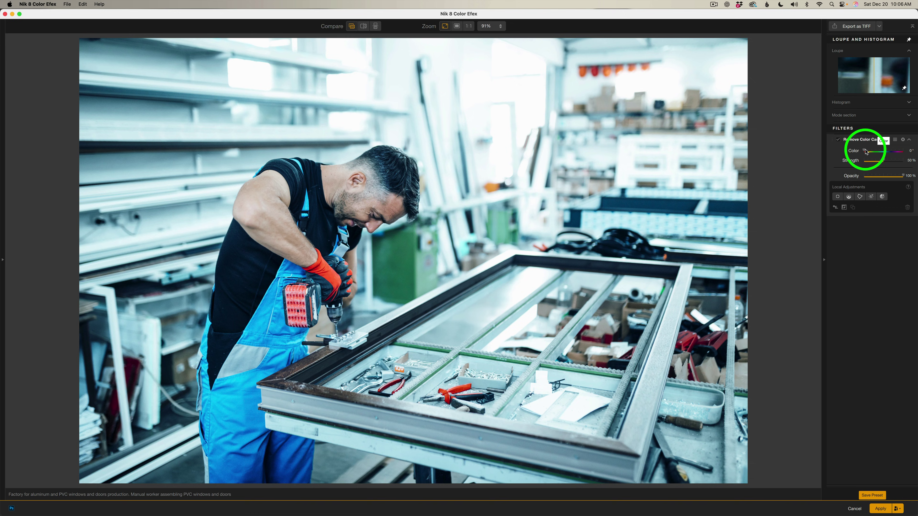
pyautogui.moveTo(866, 151); pyautogui.dragTo(893, 153)
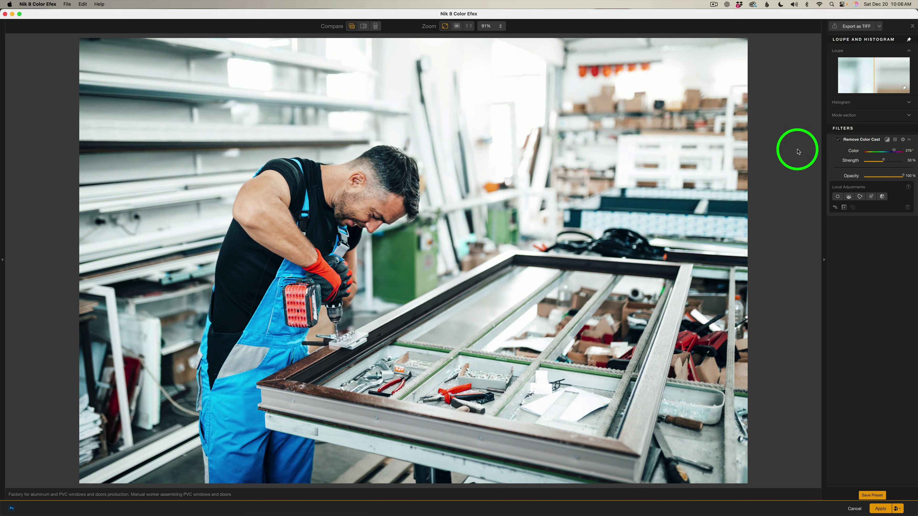
pyautogui.click(838, 140)
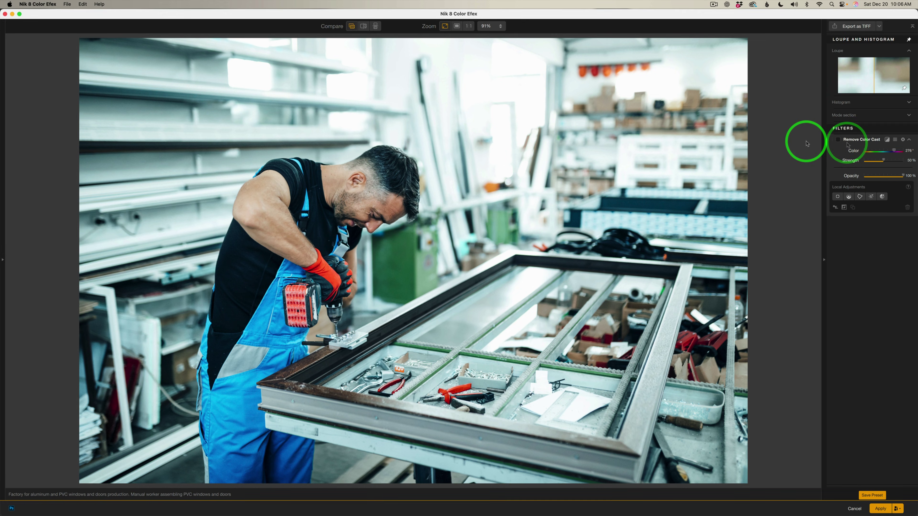
pyautogui.click(839, 140)
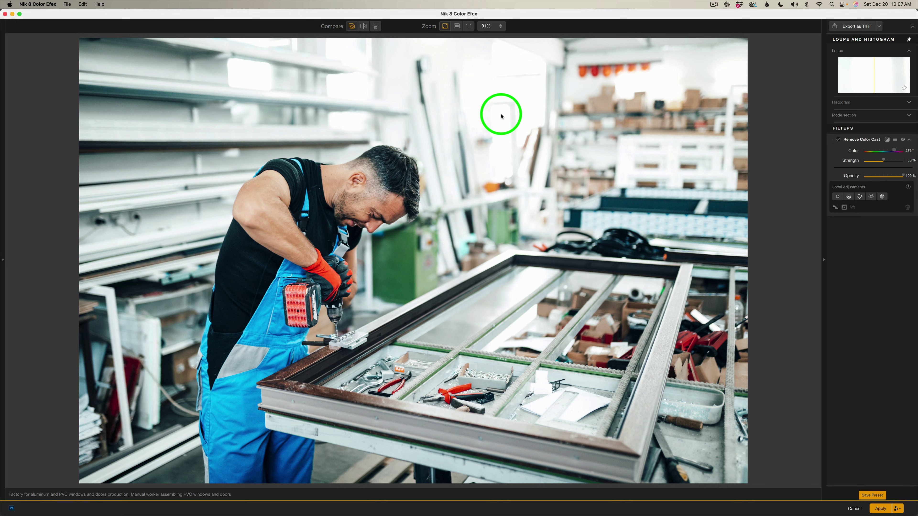
# - Raise the correction Strength to about 74% and compare with and without the filter
pyautogui.click(839, 140)
pyautogui.click(838, 140)
pyautogui.click(884, 160)
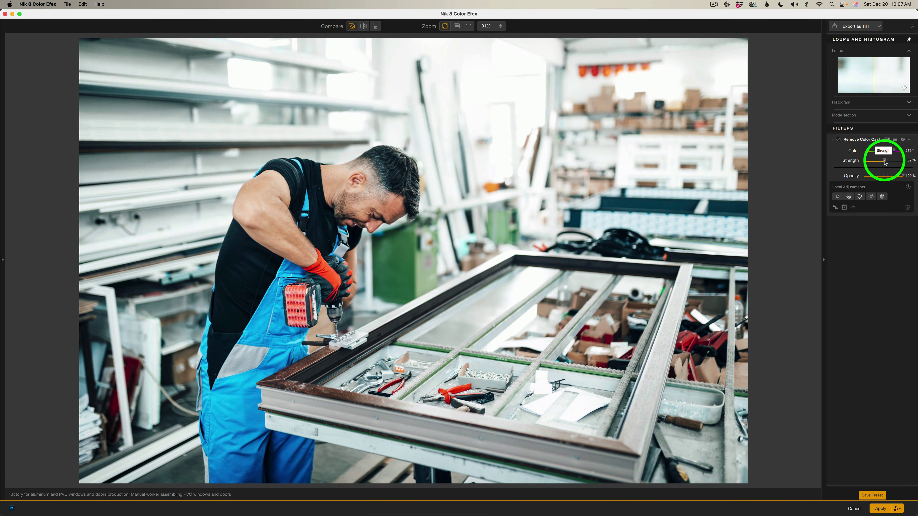
pyautogui.moveTo(884, 163); pyautogui.dragTo(893, 163)
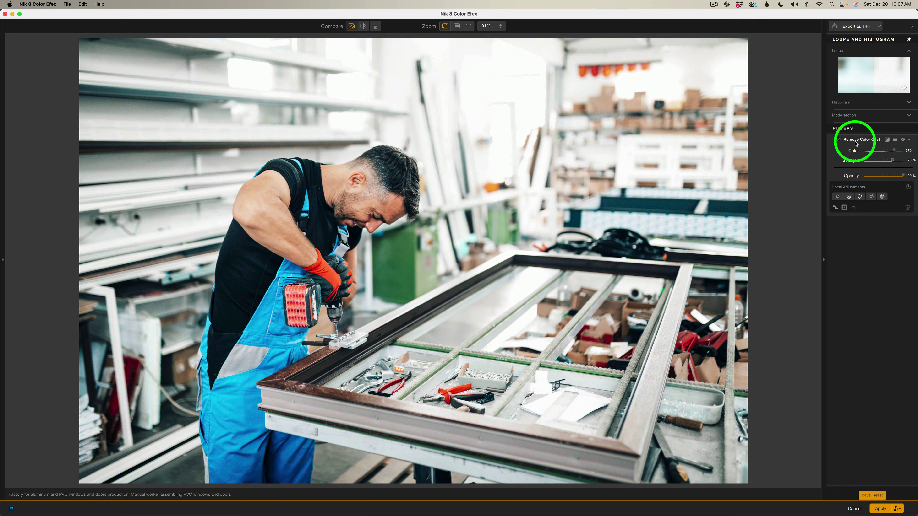
pyautogui.click(839, 140)
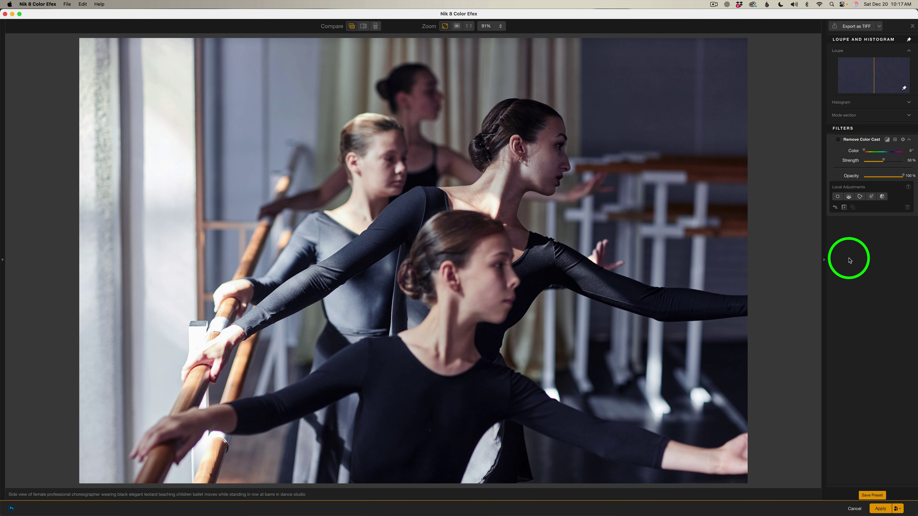
# - Enable Remove Color Cast on the ballet photo with Color at 143°, comparing with the original
pyautogui.click(839, 140)
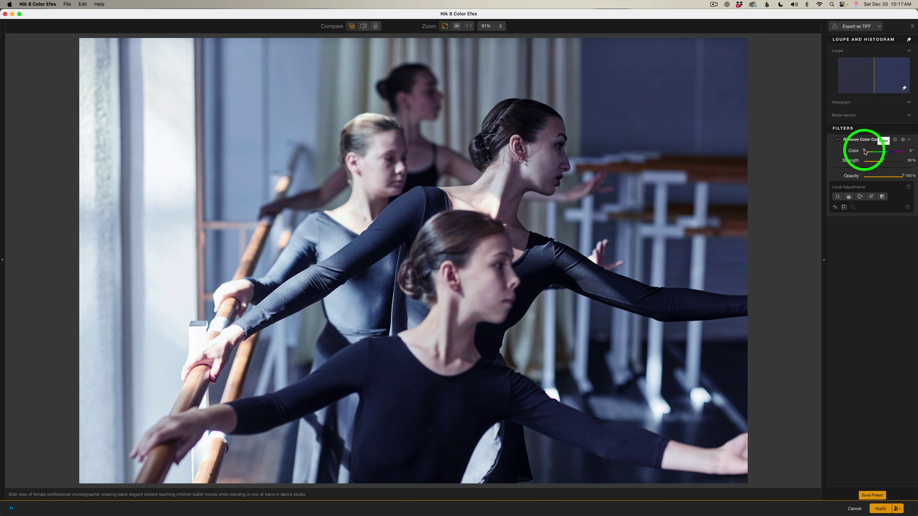
pyautogui.moveTo(865, 151); pyautogui.dragTo(897, 154)
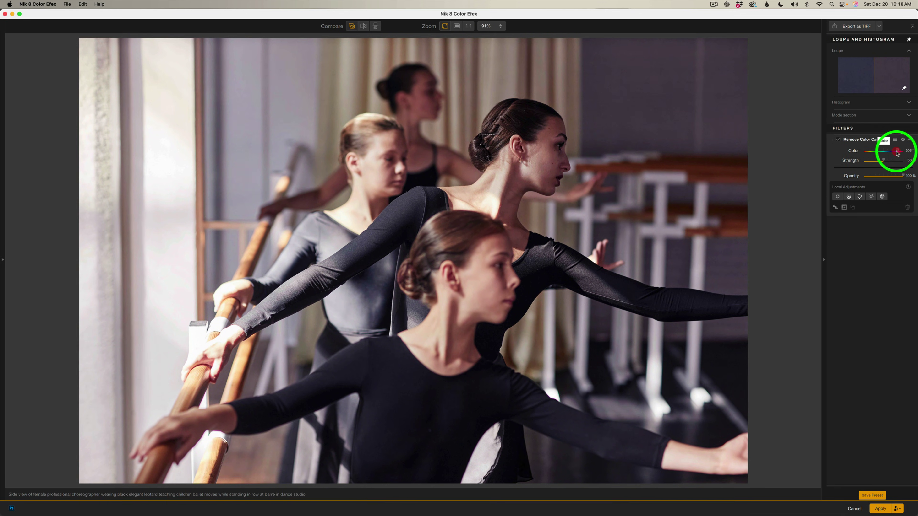
pyautogui.click(839, 141)
pyautogui.click(838, 141)
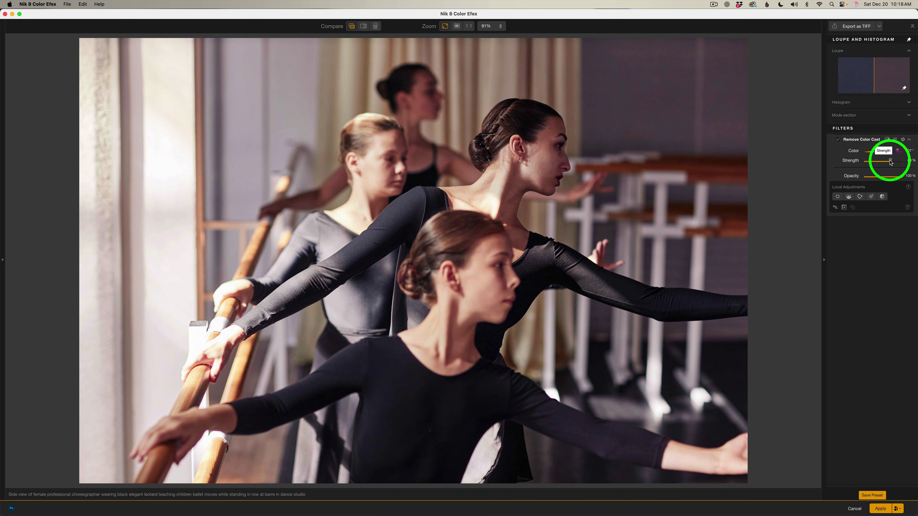
# - Increase the cast-removal Strength to about 80% and compare before and after
pyautogui.moveTo(884, 161); pyautogui.dragTo(888, 162)
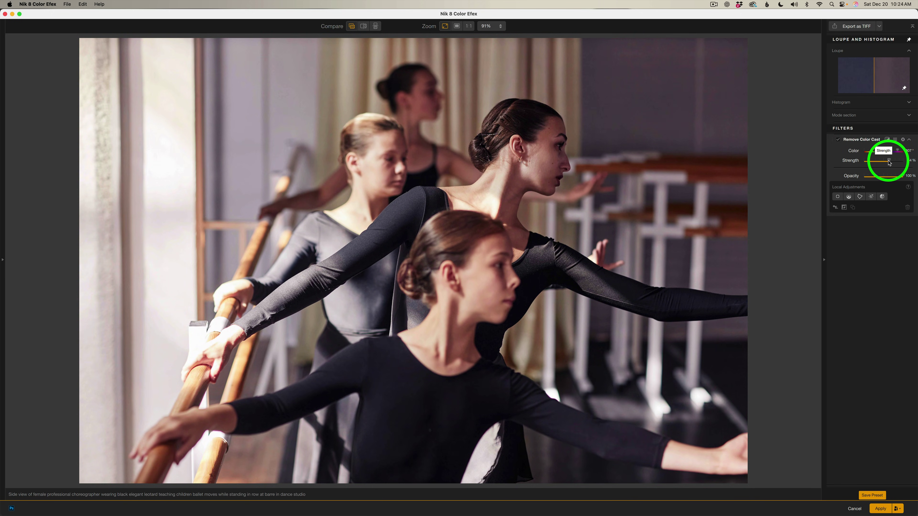
pyautogui.moveTo(892, 162); pyautogui.dragTo(896, 162)
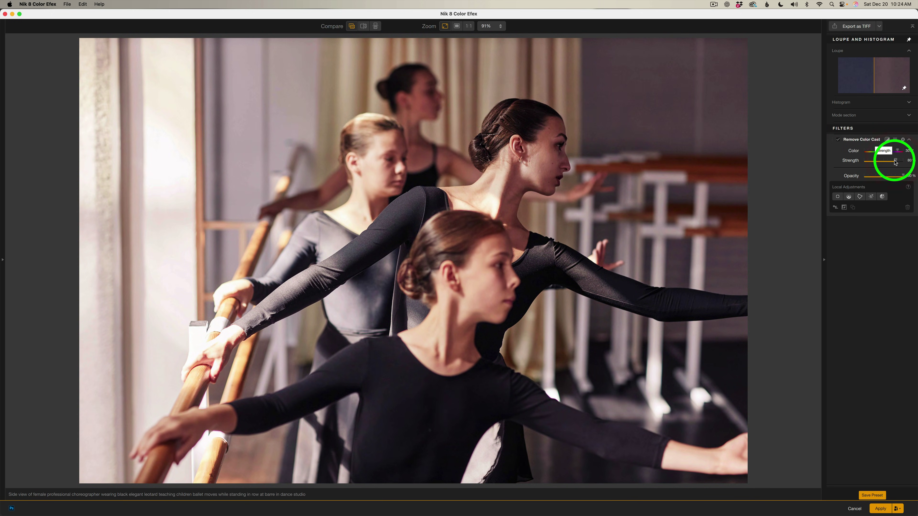
pyautogui.click(839, 141)
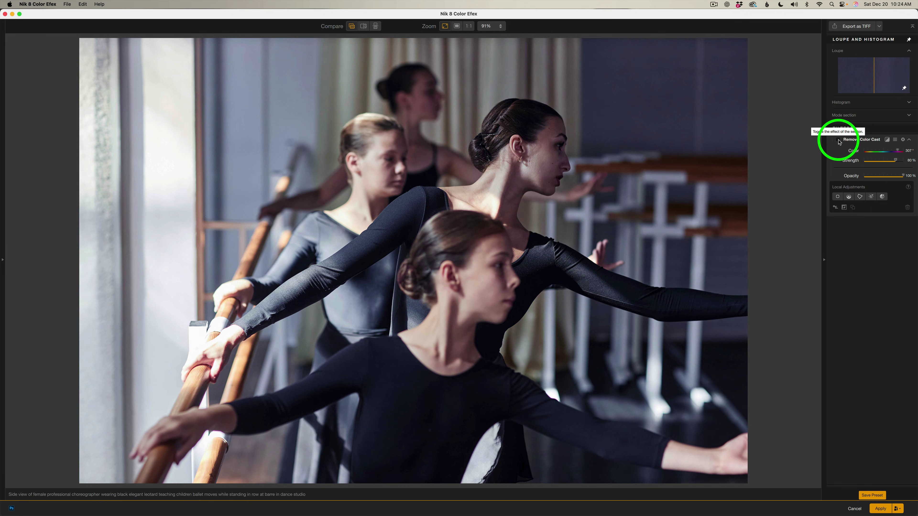
pyautogui.click(839, 141)
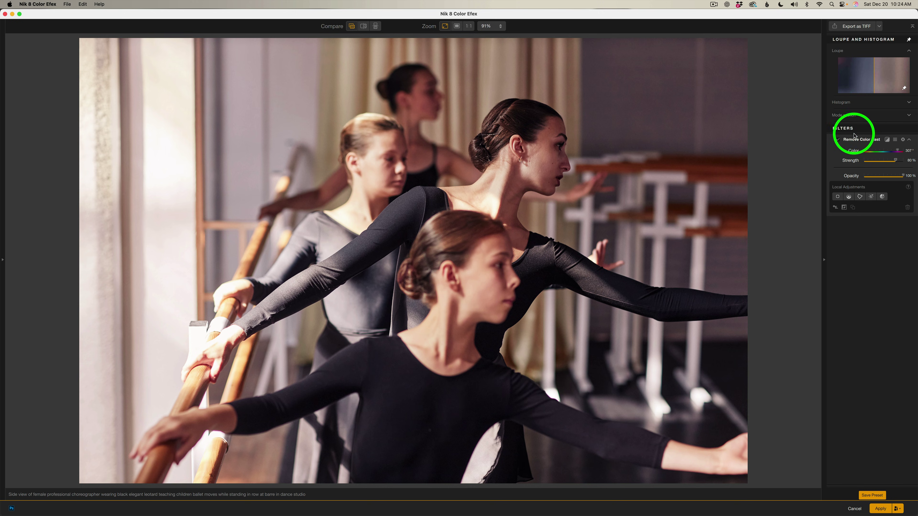
pyautogui.click(838, 141)
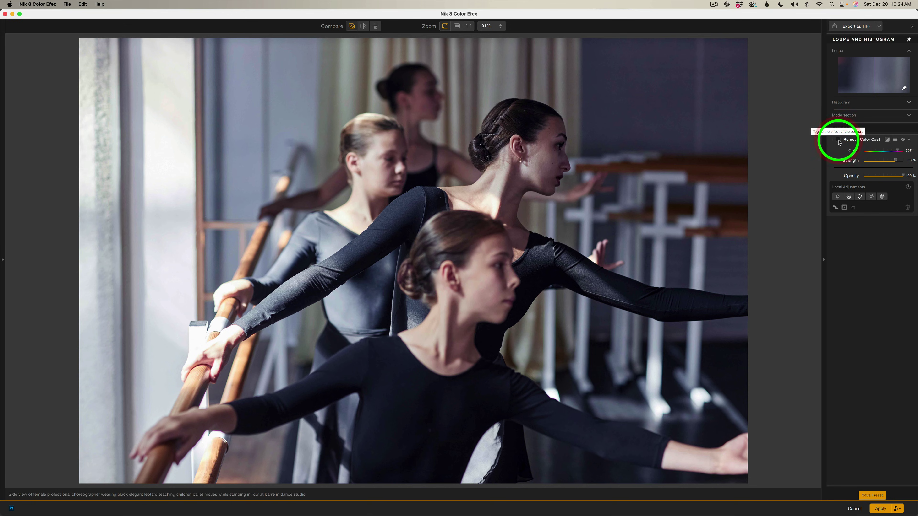
pyautogui.click(838, 141)
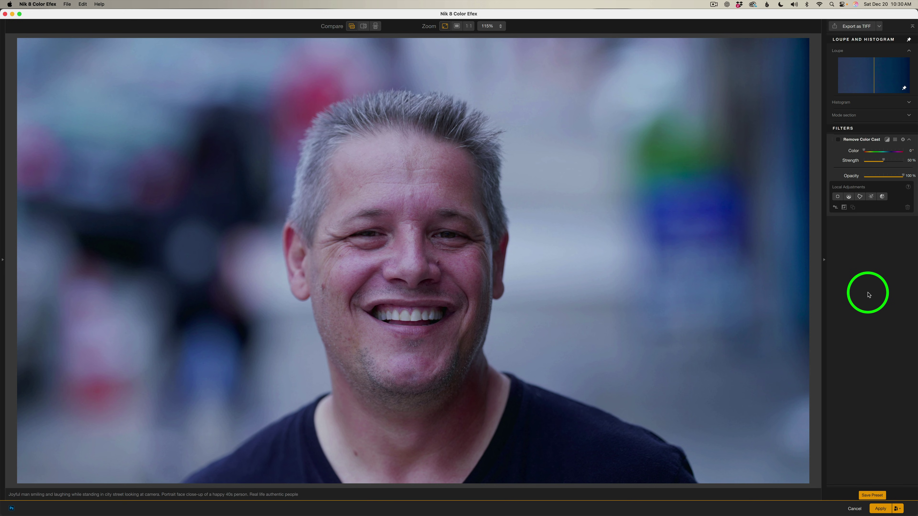
# - On the smiling man's portrait, enable Remove Color Cast, pick the cast hue, set Strength 78%, and compare
pyautogui.click(838, 141)
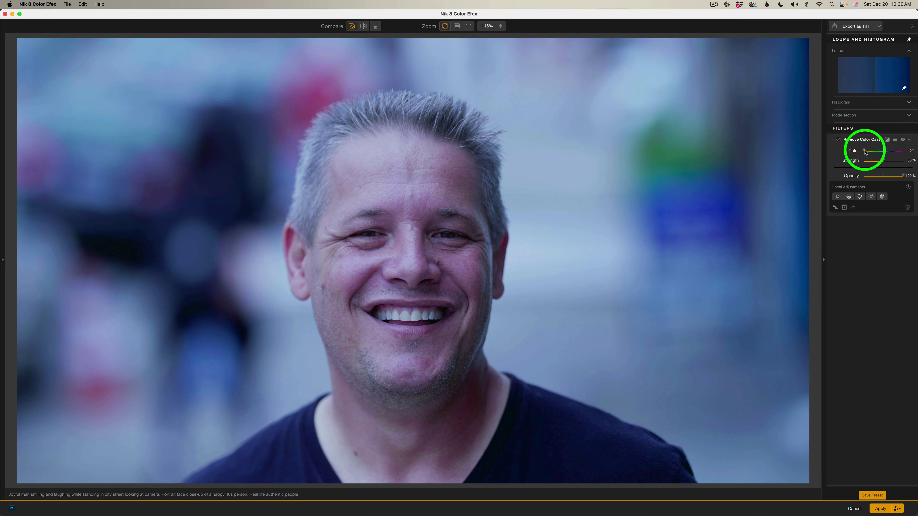
pyautogui.moveTo(864, 152); pyautogui.dragTo(899, 155)
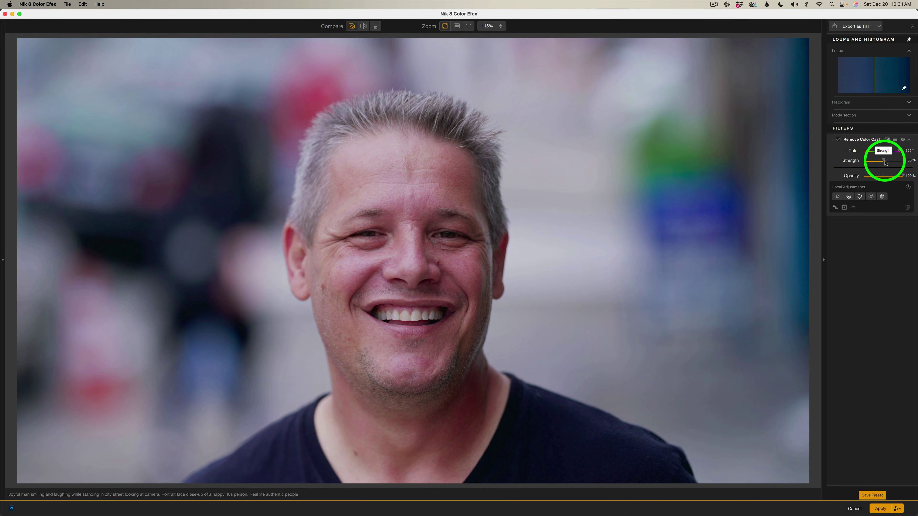
pyautogui.moveTo(884, 163); pyautogui.dragTo(894, 163)
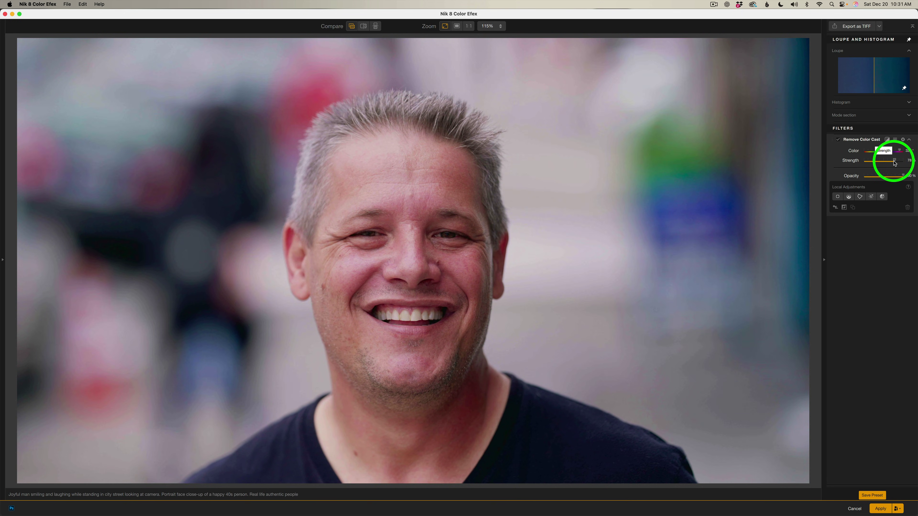
pyautogui.click(838, 140)
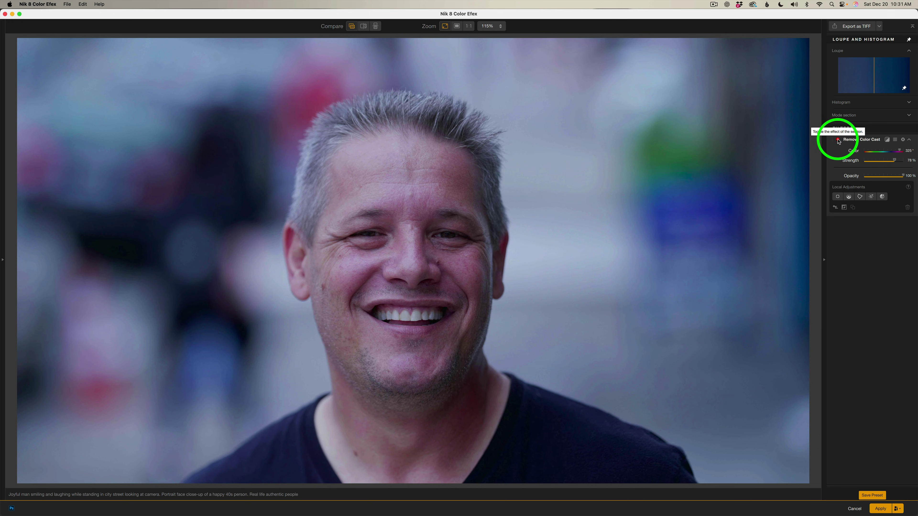
pyautogui.click(838, 140)
pyautogui.click(839, 140)
pyautogui.click(838, 139)
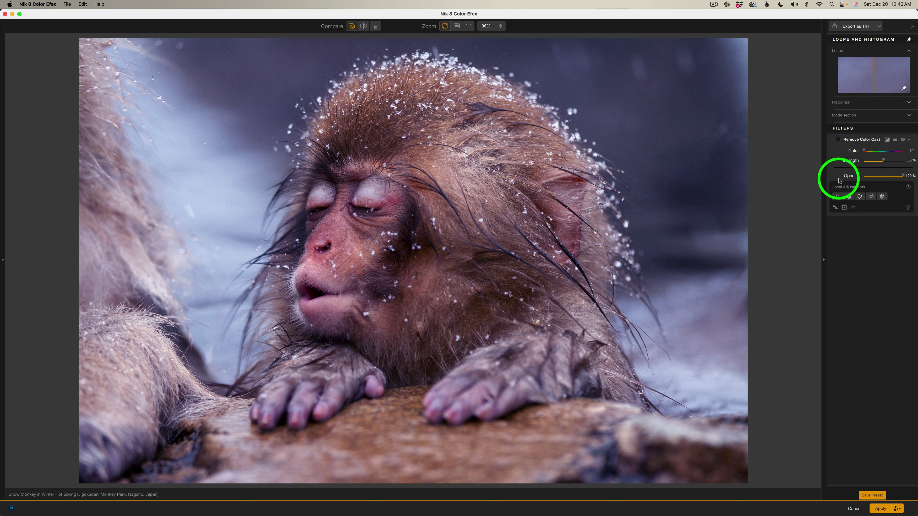
# - Enable Remove Color Cast on the snow monkey photo, pick the cast hue, and set Strength about 75%
pyautogui.click(839, 140)
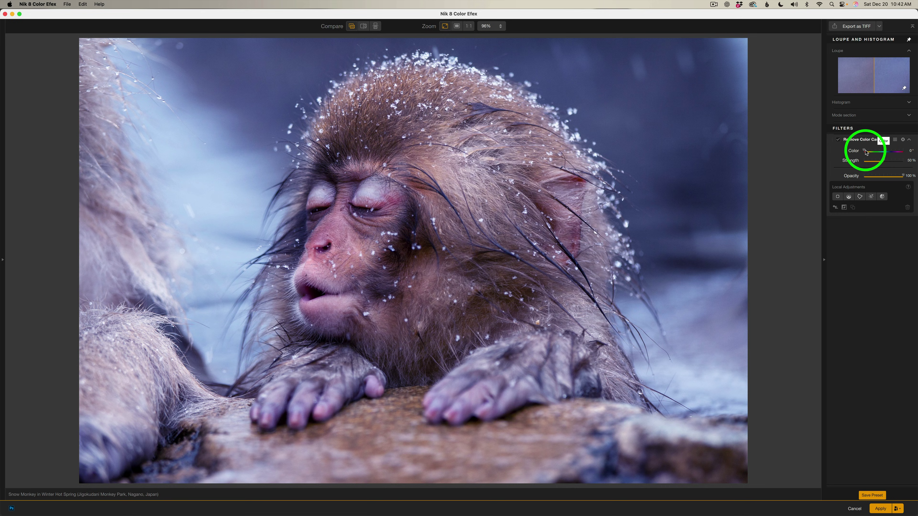
pyautogui.moveTo(866, 152); pyautogui.dragTo(900, 155)
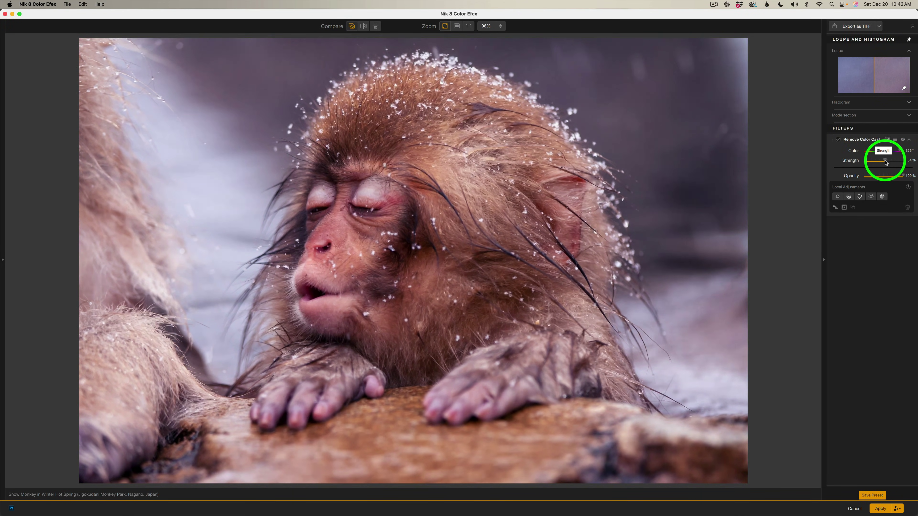
pyautogui.moveTo(885, 163); pyautogui.dragTo(894, 163)
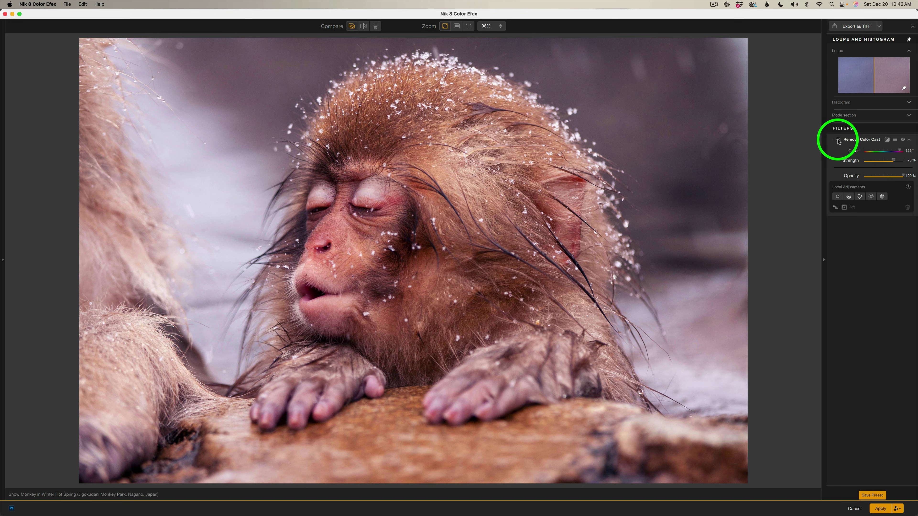
# - Compare the correction with the original and fine-tune the cast hue to 344°
pyautogui.click(838, 141)
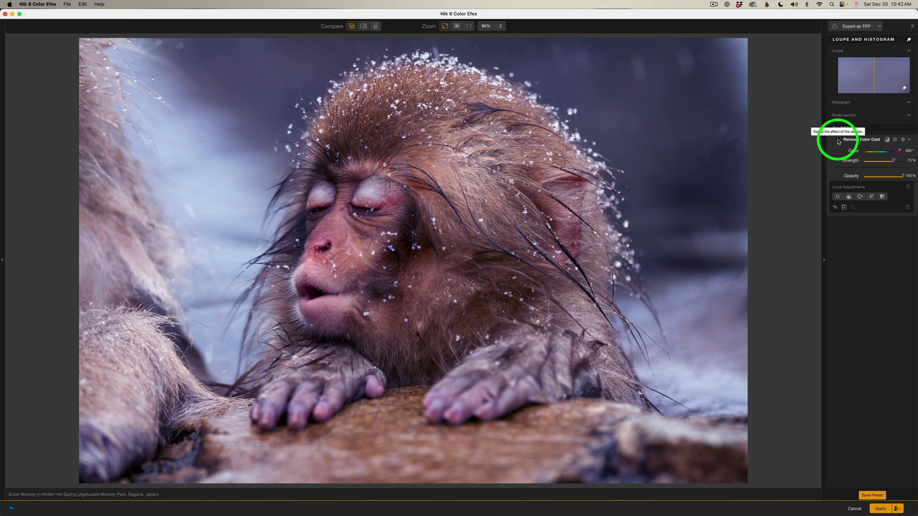
pyautogui.click(838, 141)
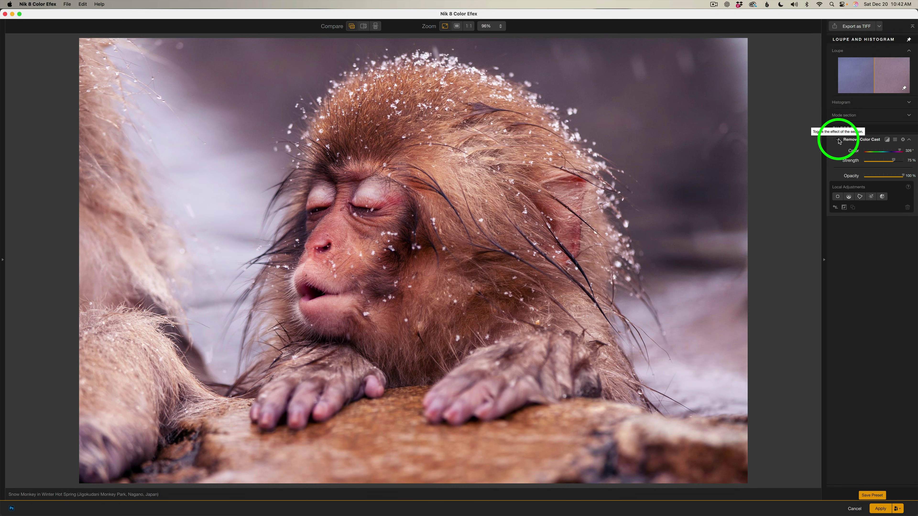
pyautogui.click(839, 140)
pyautogui.click(838, 140)
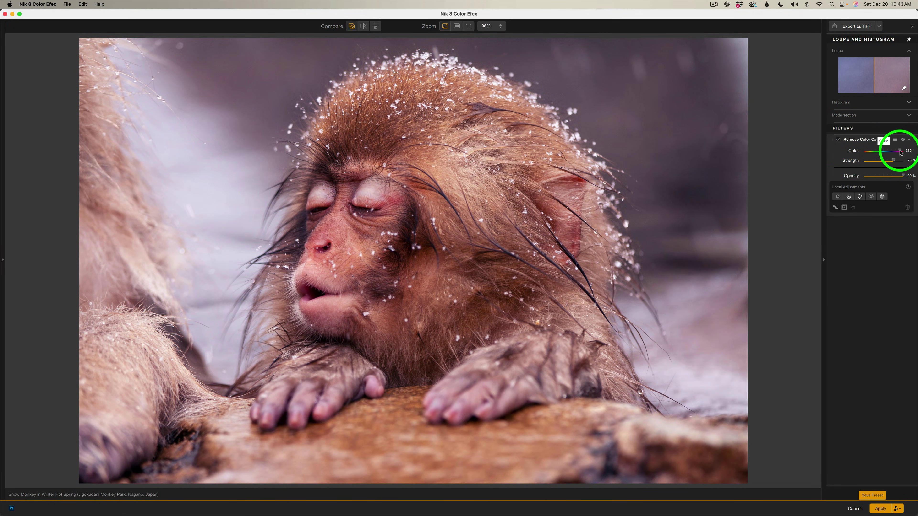
pyautogui.moveTo(901, 152); pyautogui.dragTo(901, 151)
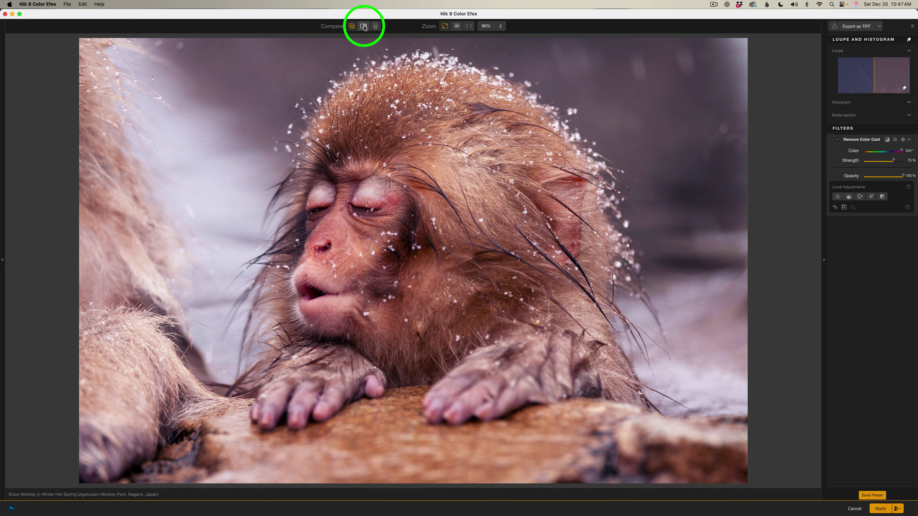
# - Switch the snow monkey photo to the split-view before/after comparison
pyautogui.click(364, 28)
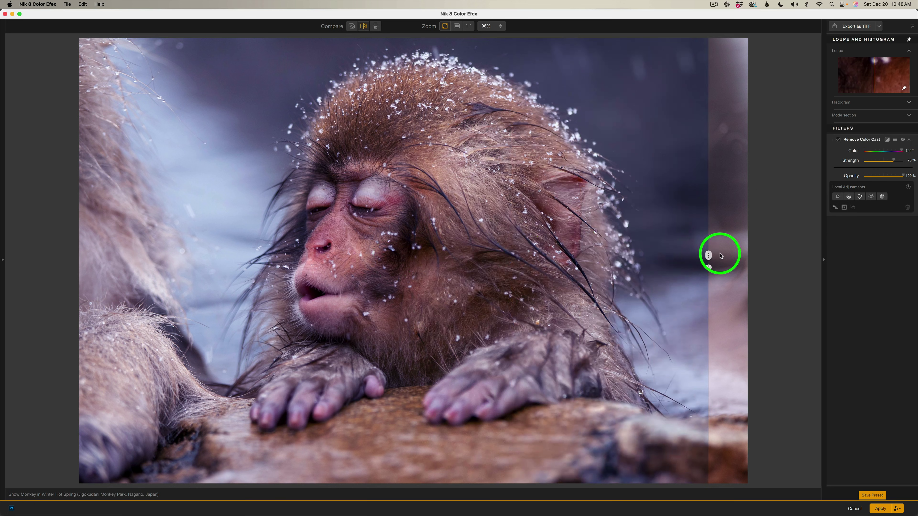